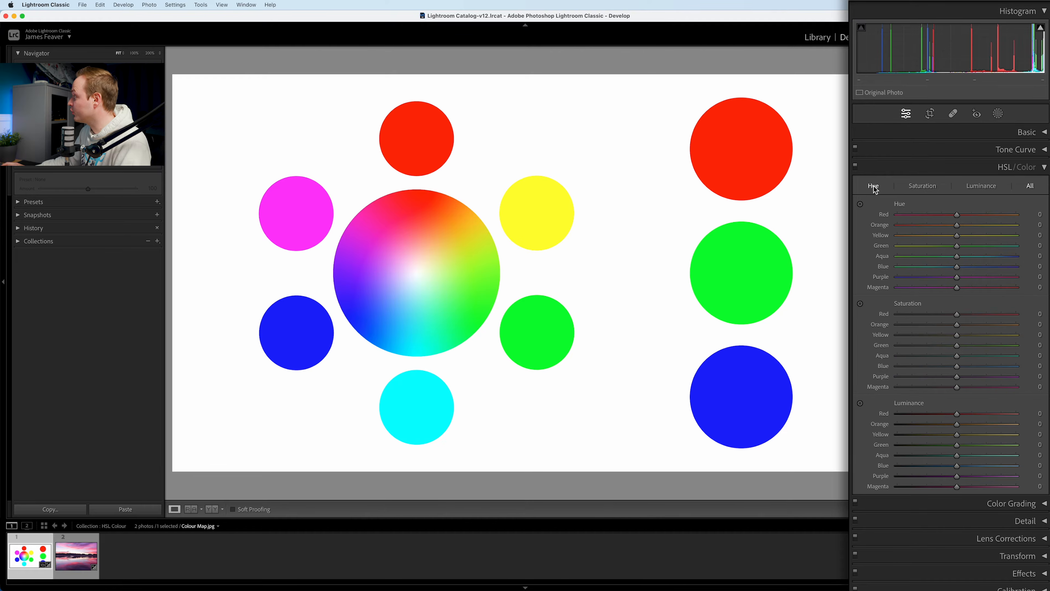
Look through the Saturation, Luminance and Hue slider groups of the HSL adjustments, separately and all together
click(918, 186)
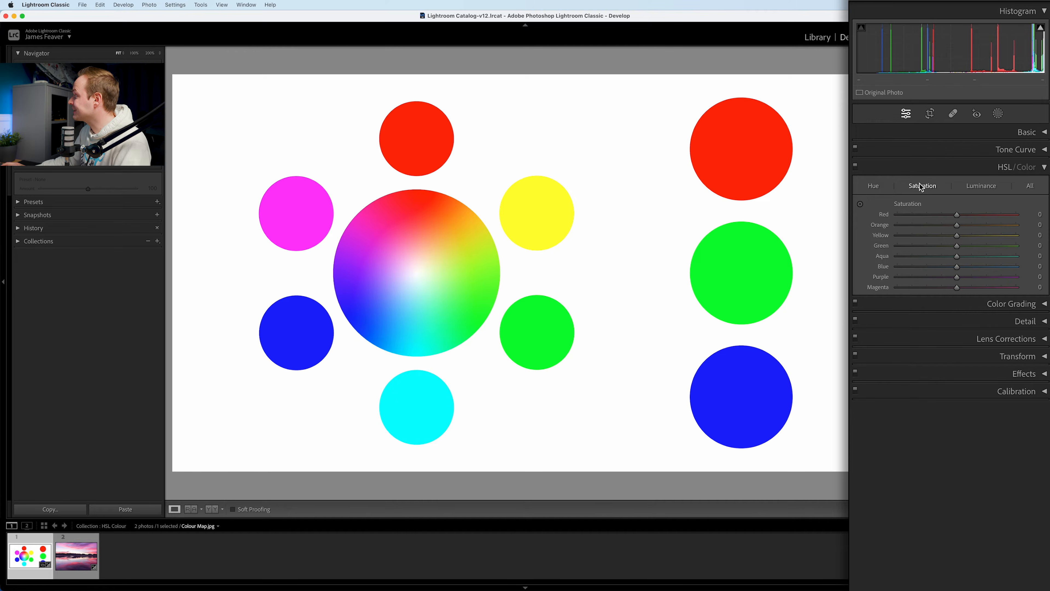
click(979, 186)
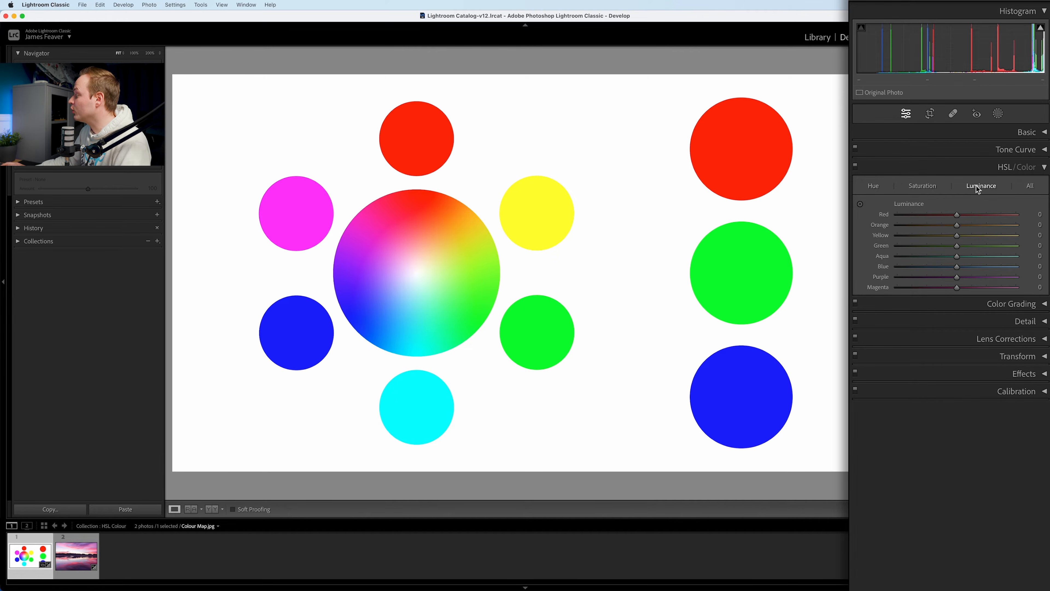
click(1029, 186)
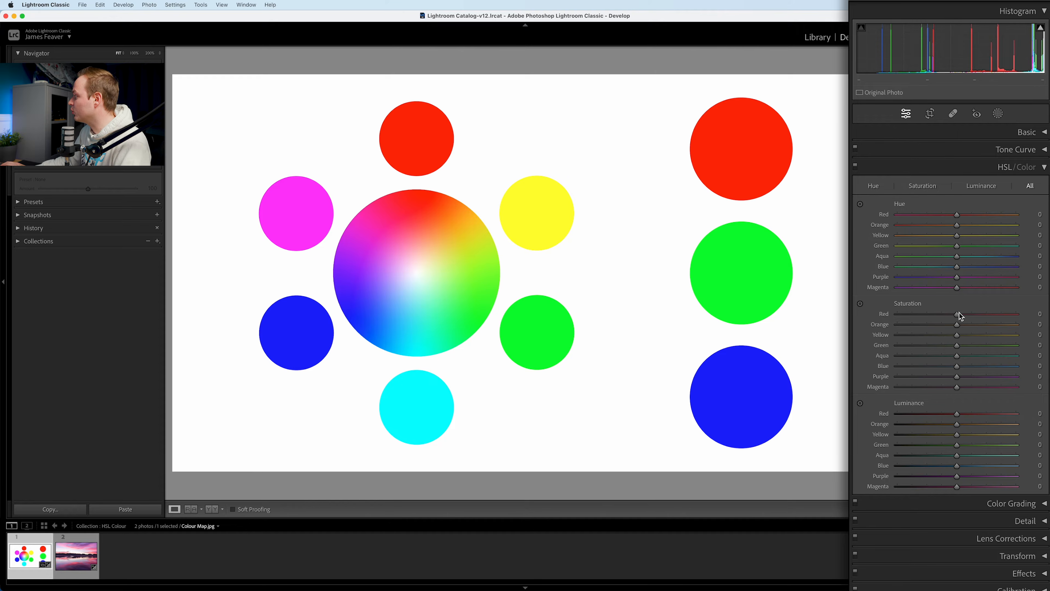
click(871, 187)
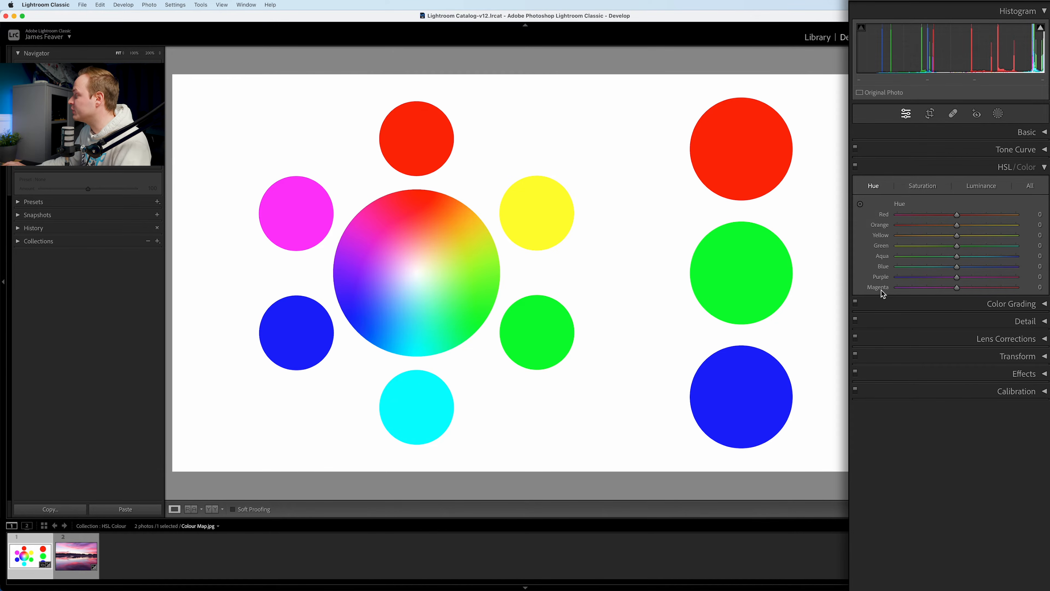
click(875, 188)
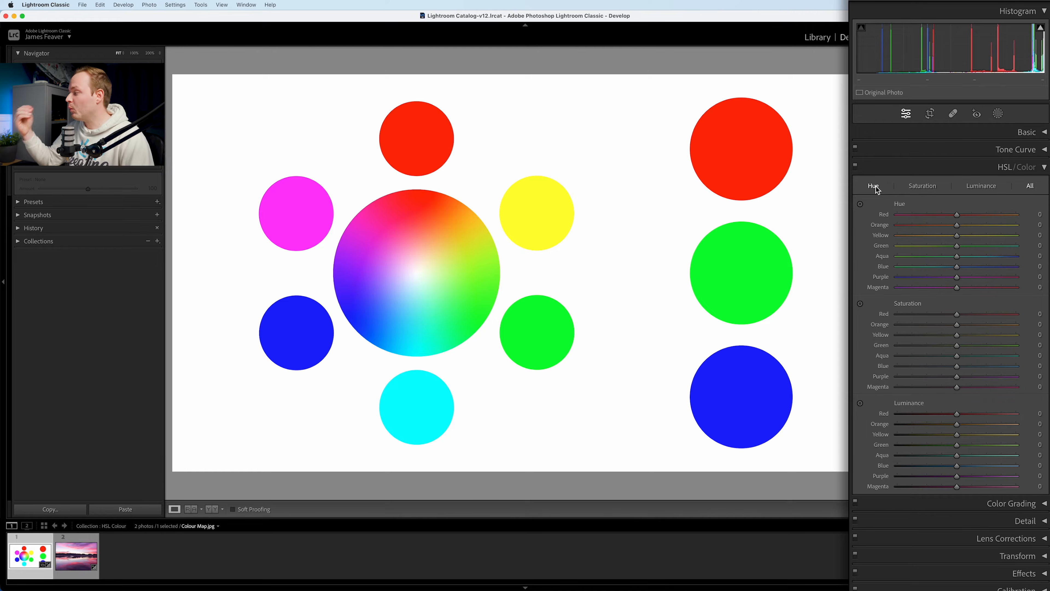
Try the red hue at +100 and −100 on the colour map, and reset it to 0
click(874, 187)
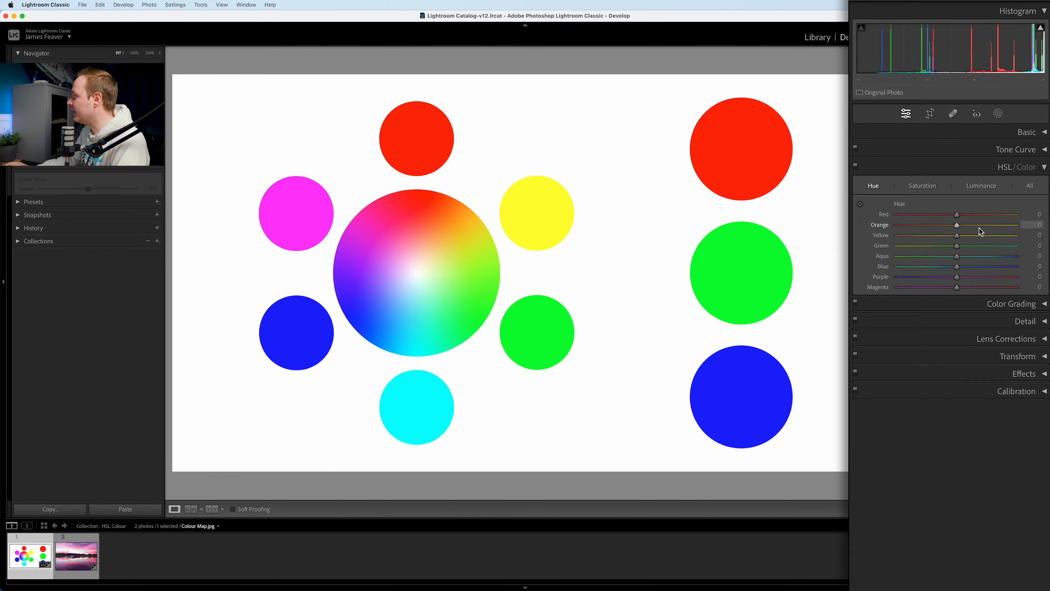
drag(956, 216, 1020, 214)
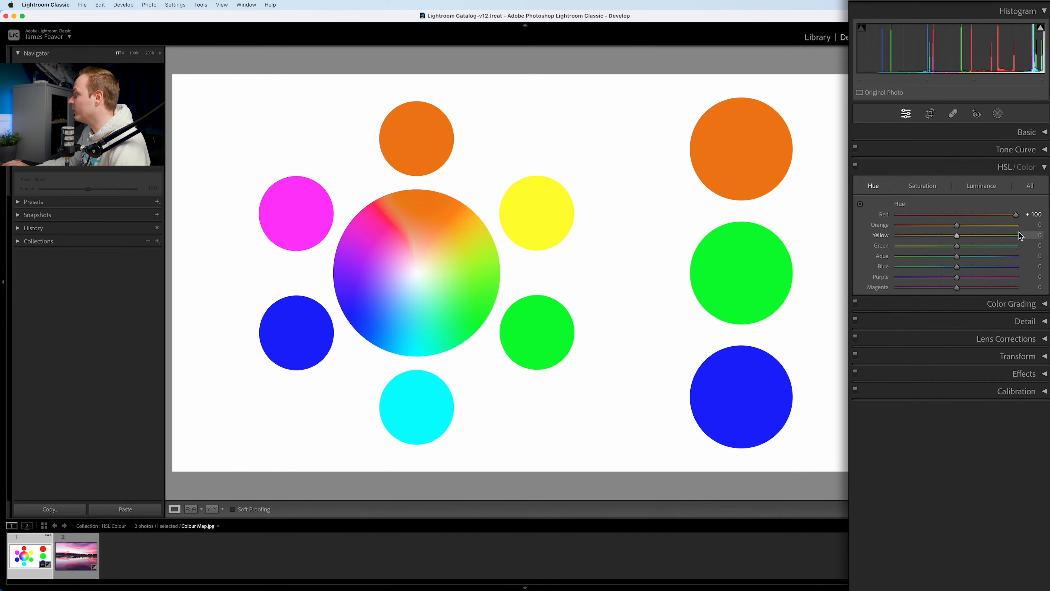
drag(1014, 216, 891, 216)
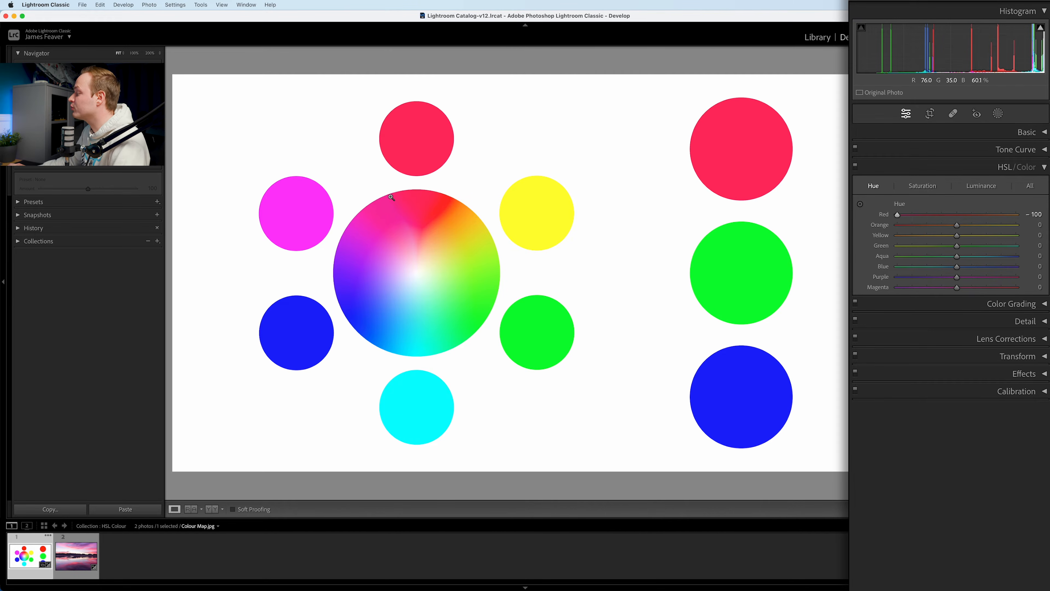
drag(903, 213, 958, 214)
double_click(958, 214)
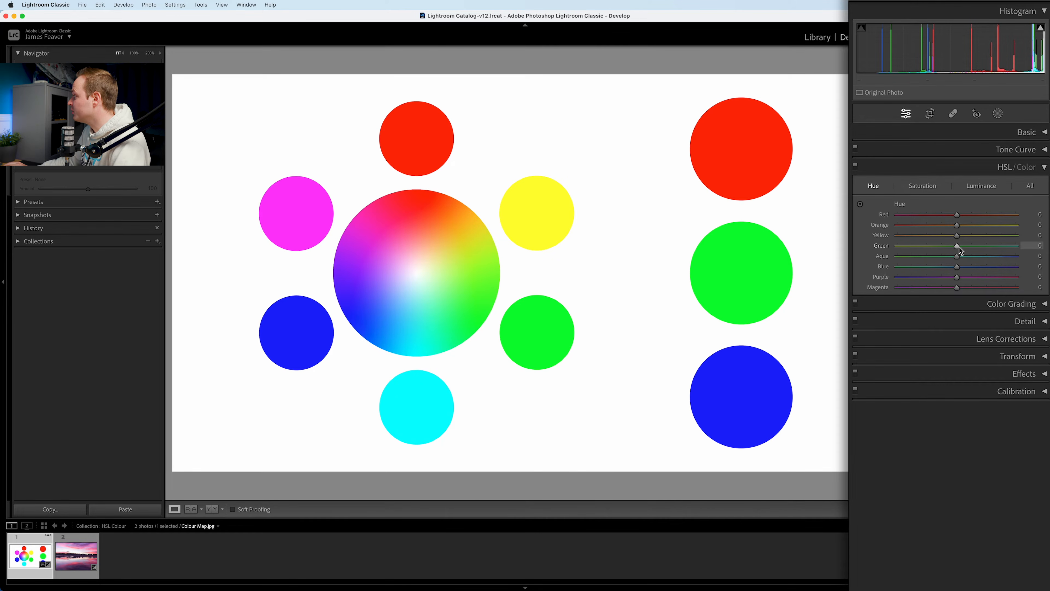
Try the green hue at +100 and −100 on the colour map, and reset it to 0
drag(957, 247, 1024, 245)
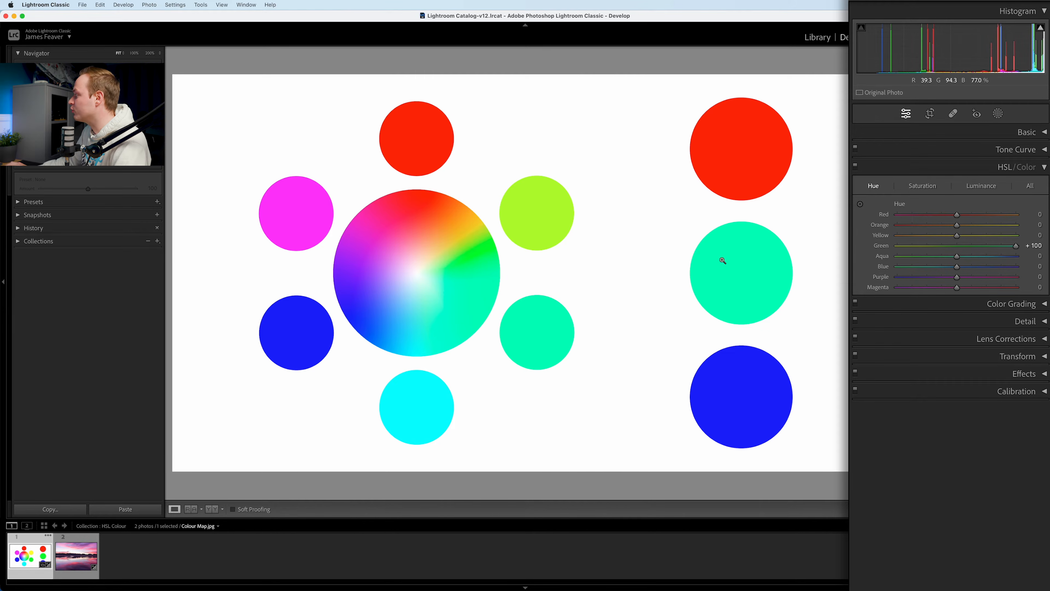
drag(1016, 245, 888, 245)
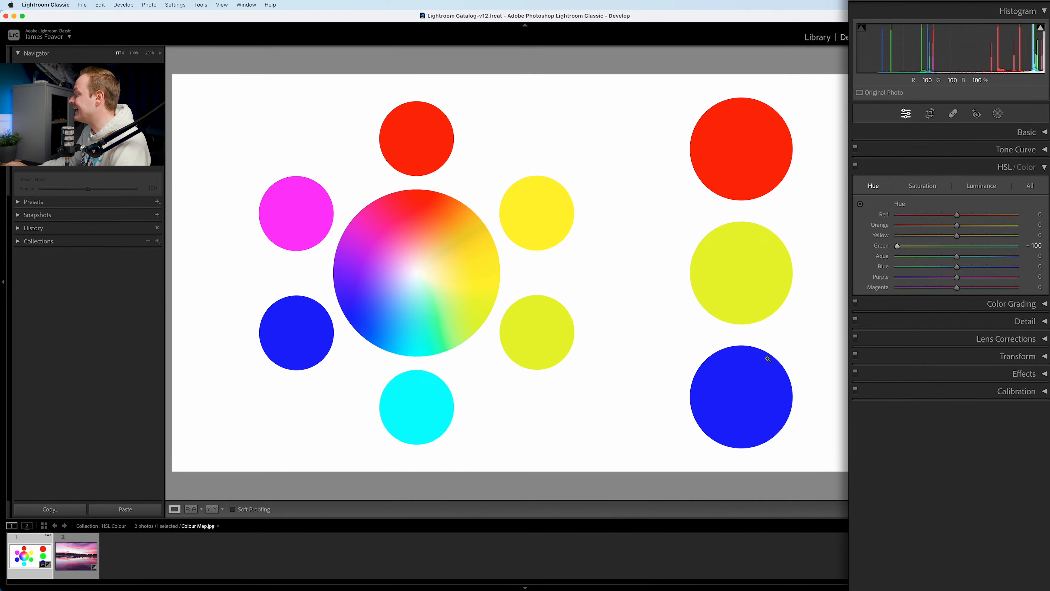
double_click(888, 245)
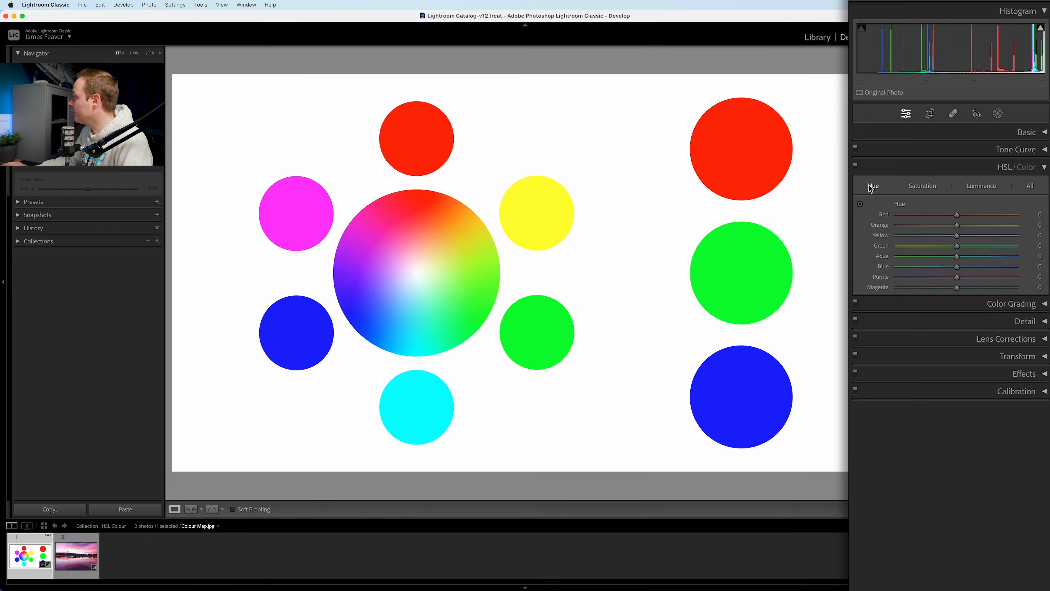
Try the red saturation at −100 on the colour map, and reset it to 0
click(924, 185)
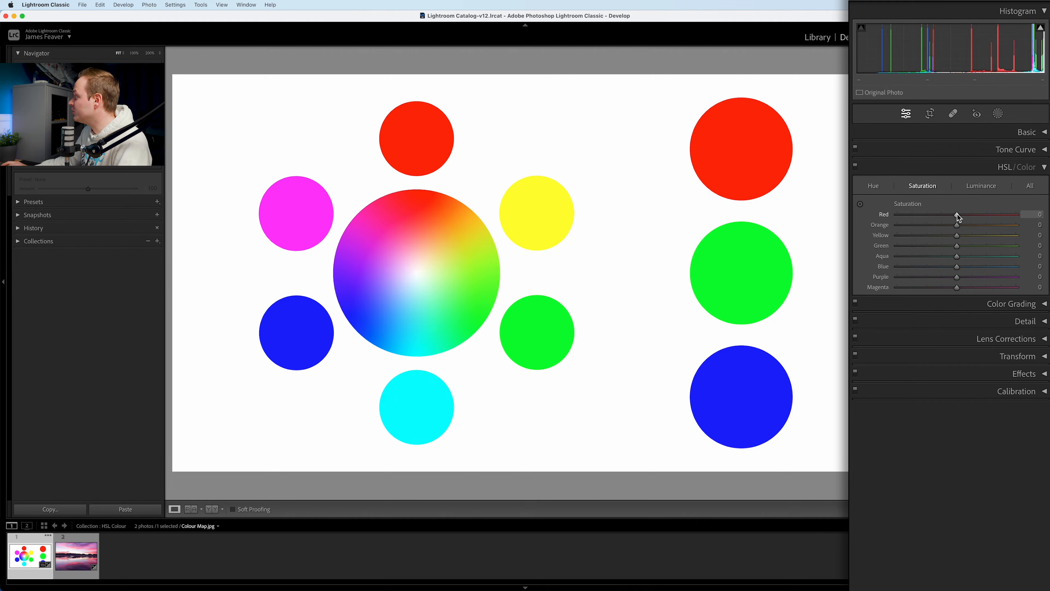
drag(957, 214, 883, 213)
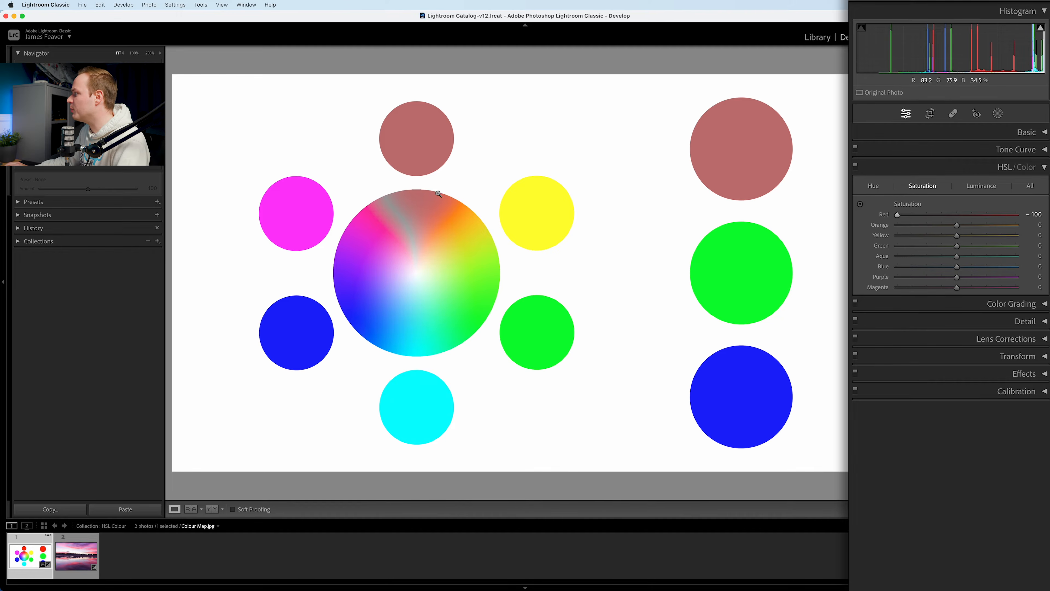
drag(897, 215, 954, 214)
double_click(954, 214)
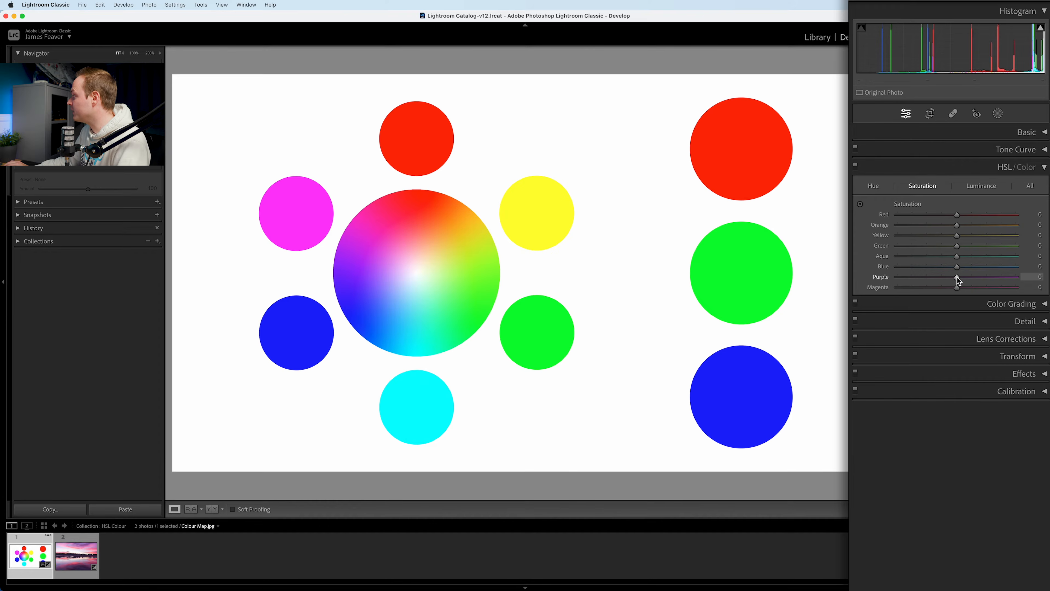
Try the purple saturation at −100 and +99 on the colour map, and bring it back close to 0
drag(957, 276, 897, 277)
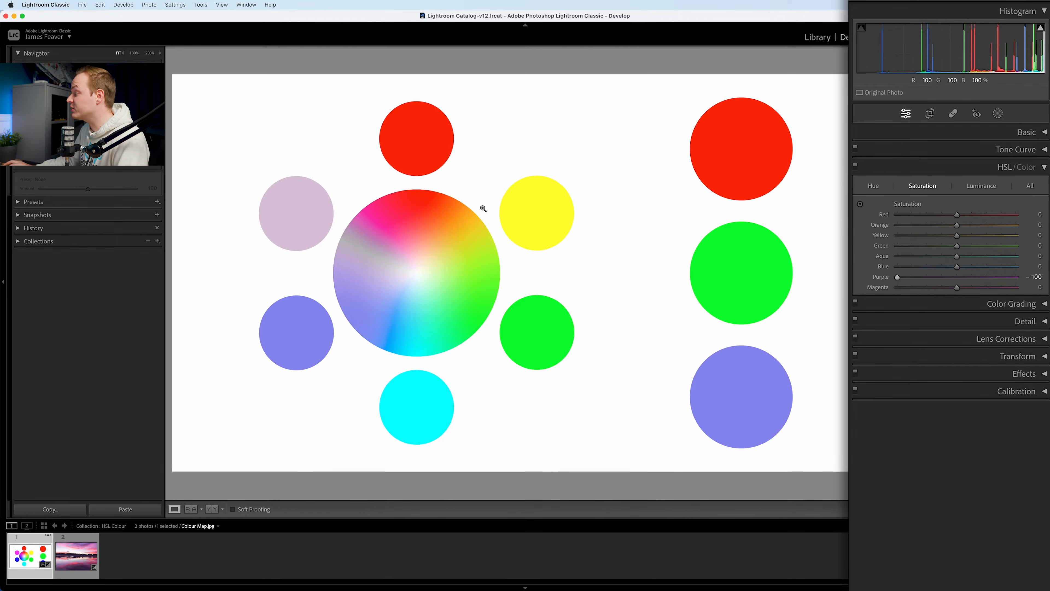
drag(899, 277, 1015, 279)
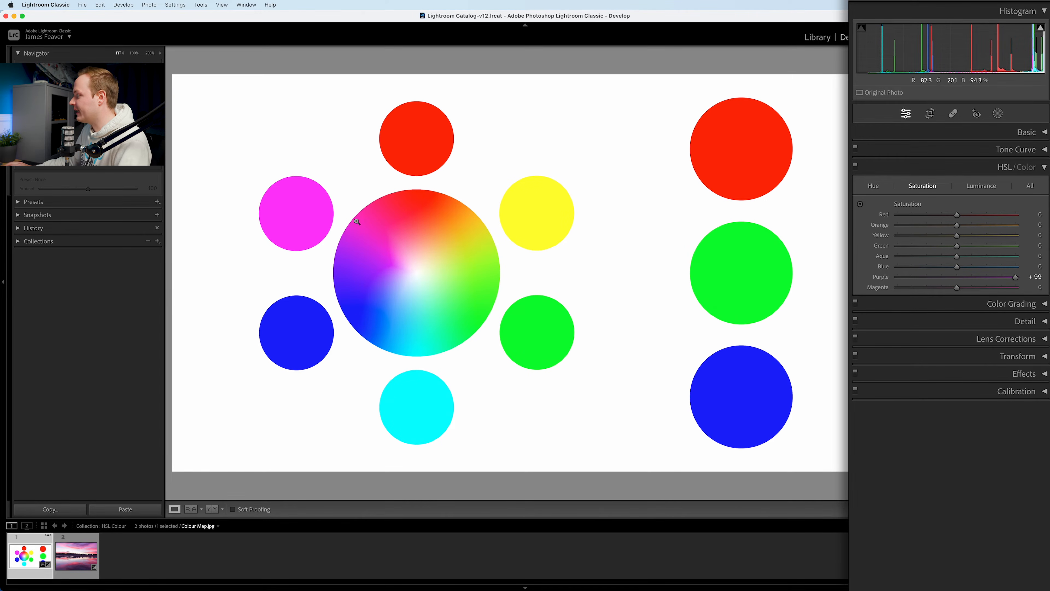
drag(1016, 276, 959, 280)
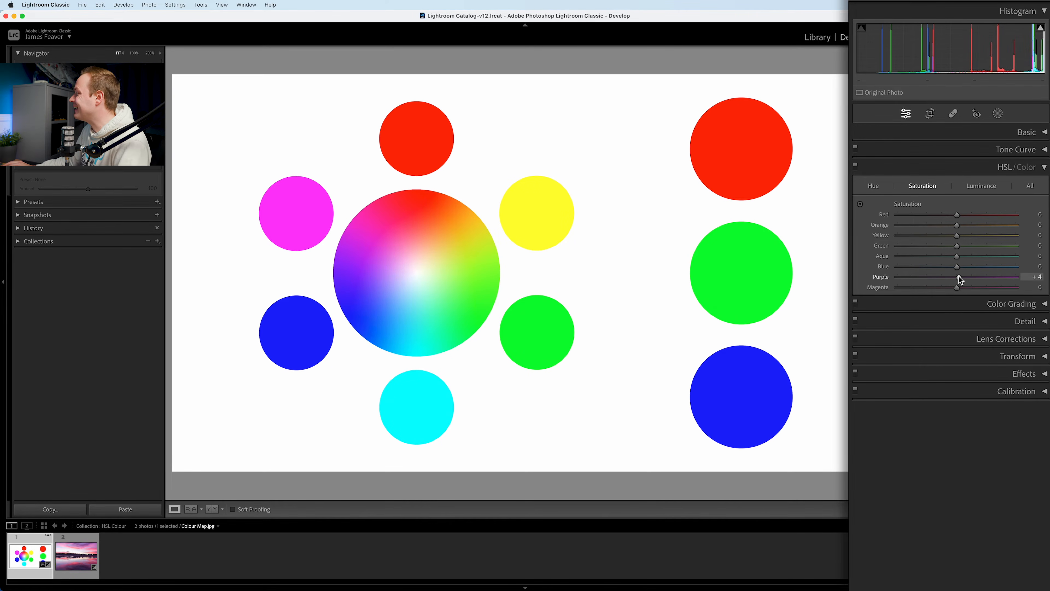
Try the red luminance at +100 and −100 on the colour map, and return it to 0
click(976, 186)
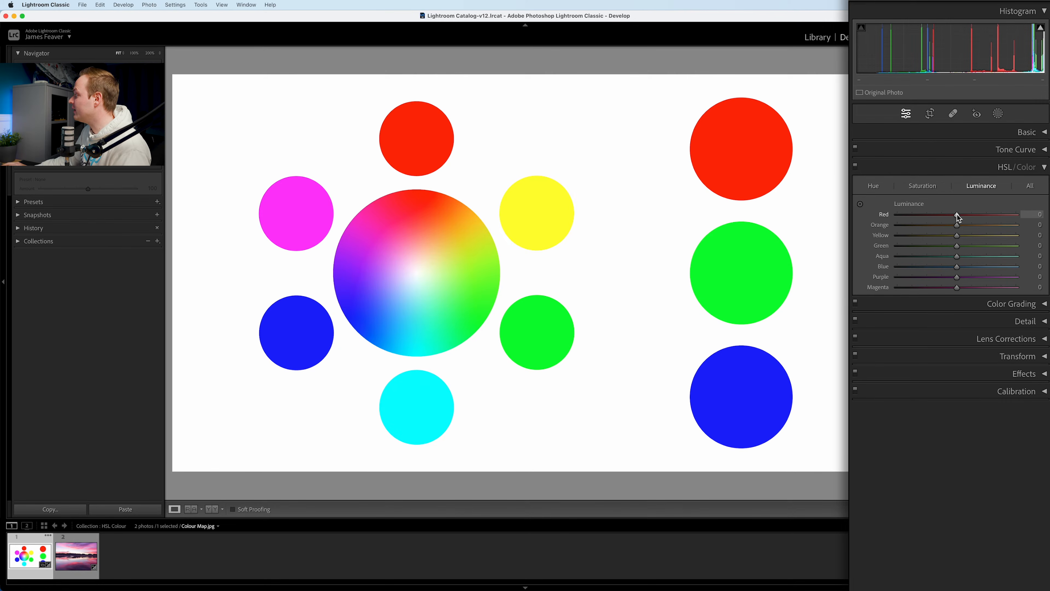
drag(956, 215, 1024, 216)
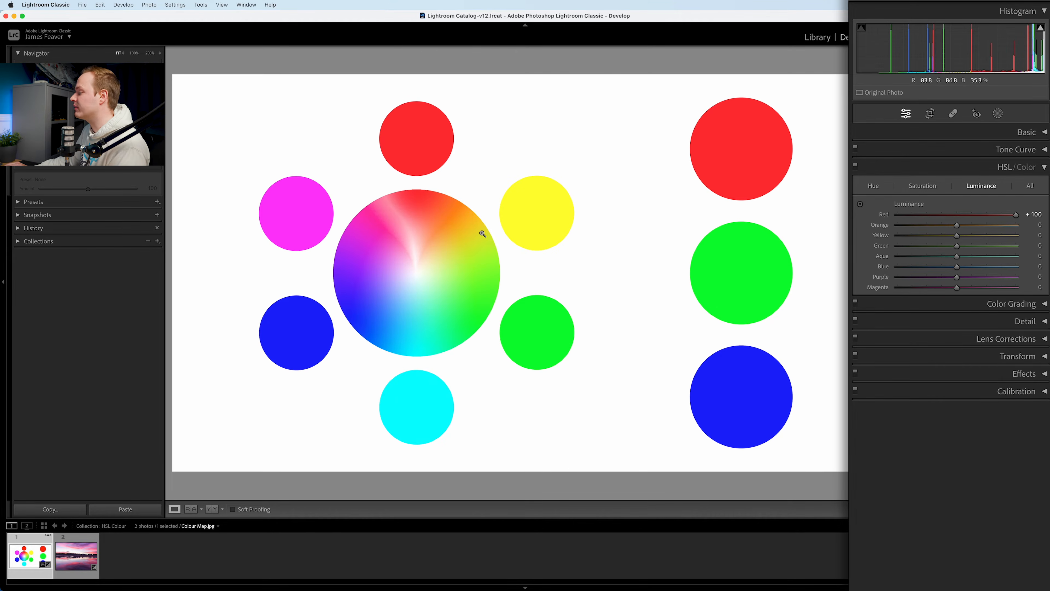
drag(1018, 215, 882, 213)
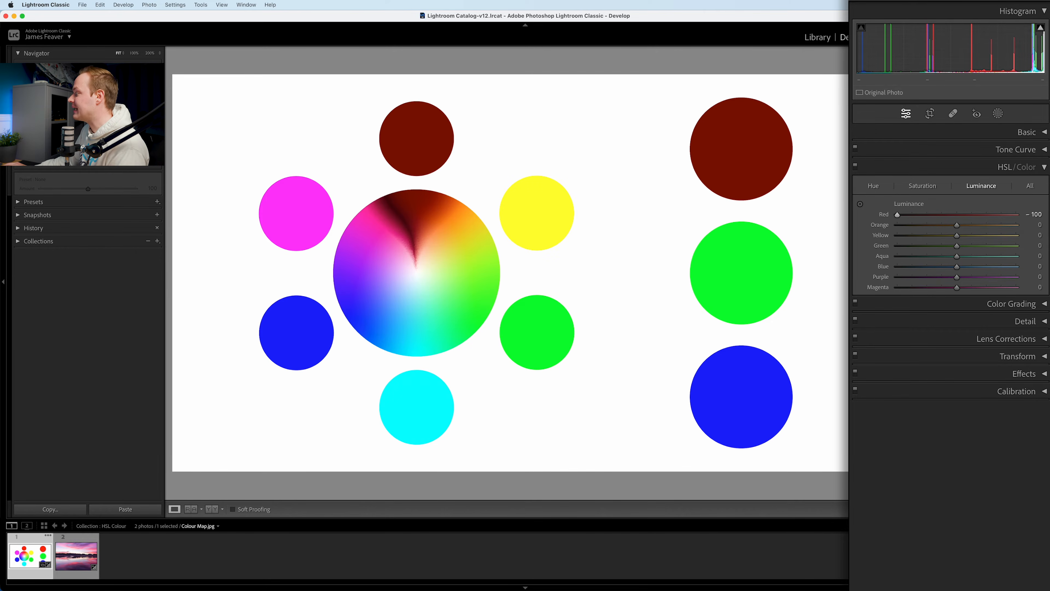
drag(895, 216, 956, 214)
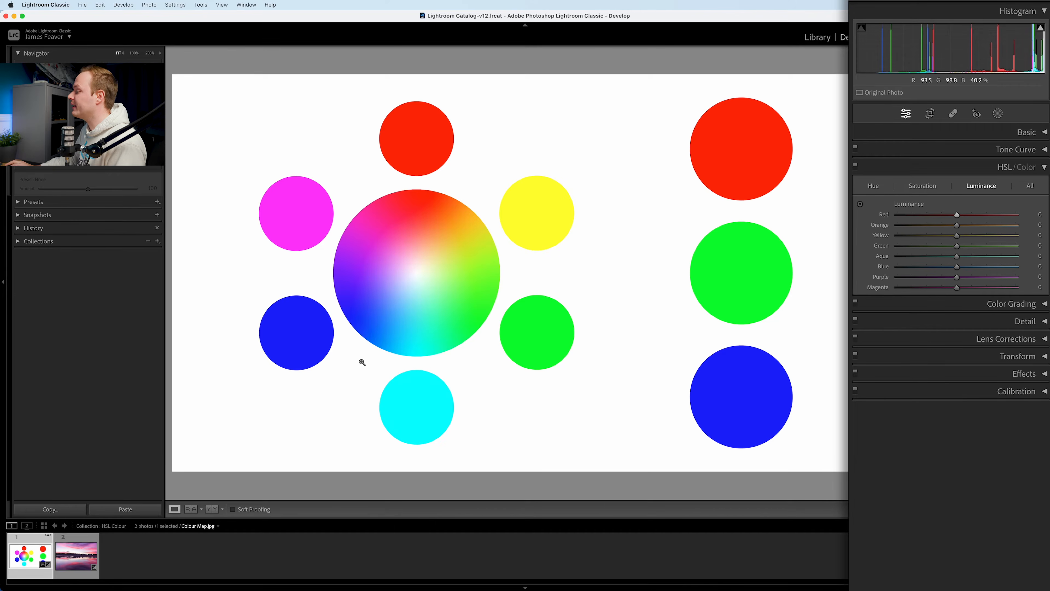
In the sunset beach photo, set the hue of purple to +88, magenta to +83, red to +88 and orange to +85
click(68, 560)
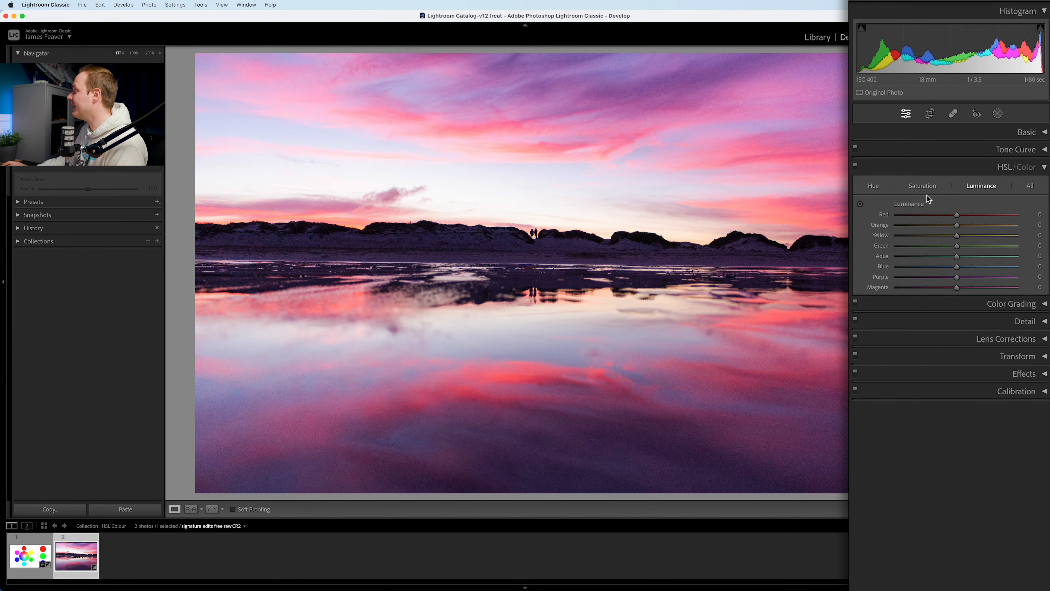
click(873, 186)
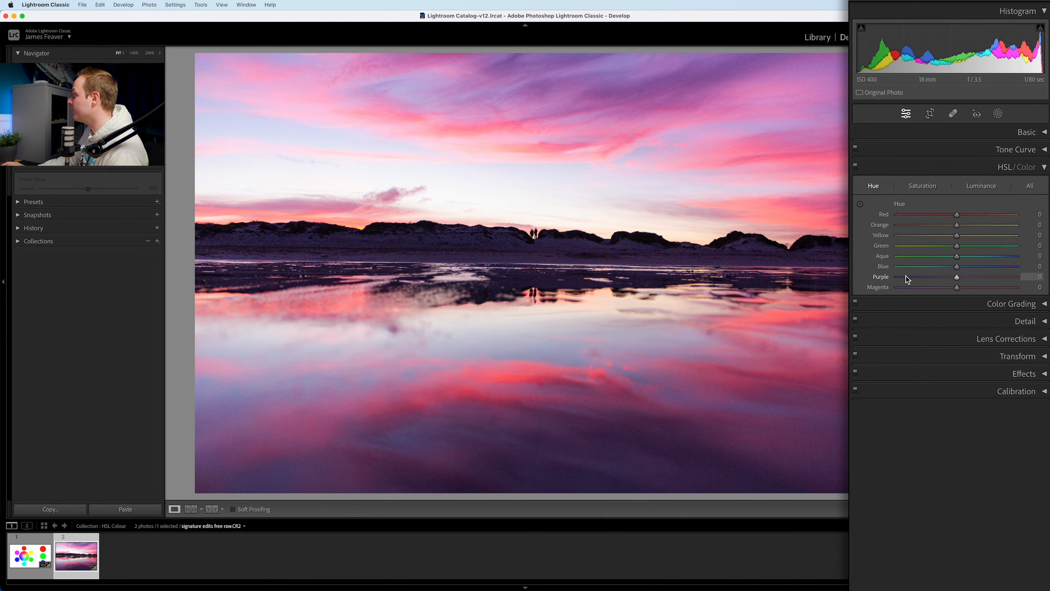
drag(957, 277, 1001, 277)
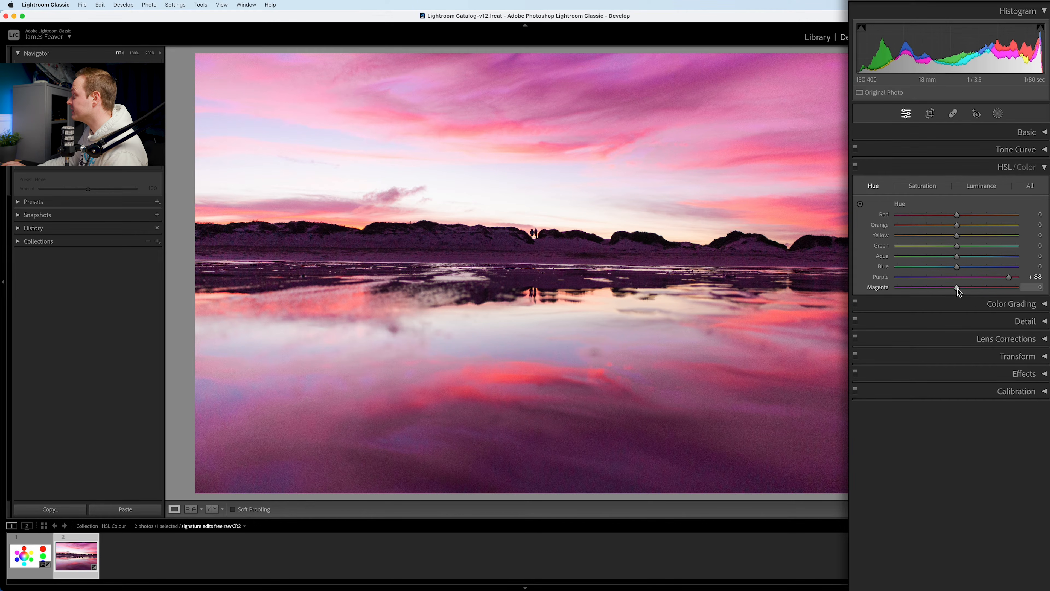
drag(958, 289, 999, 287)
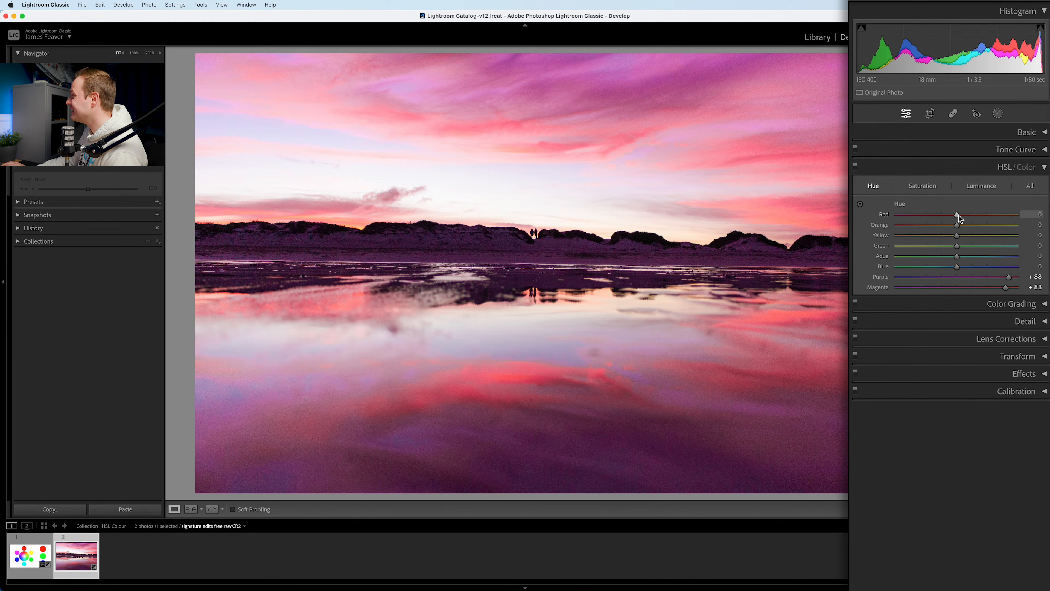
drag(960, 215, 999, 216)
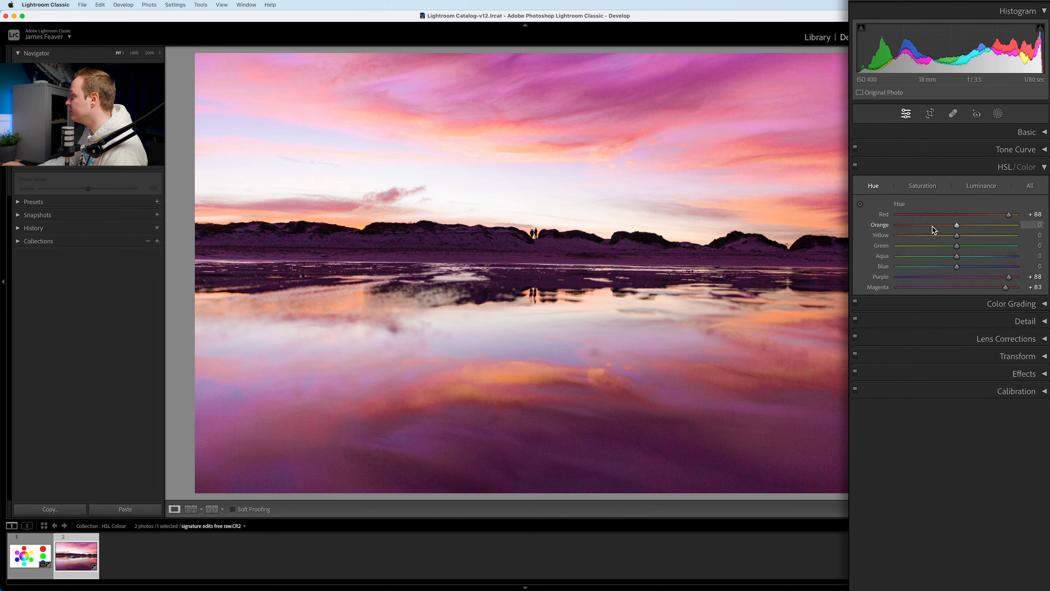
drag(958, 226, 1001, 226)
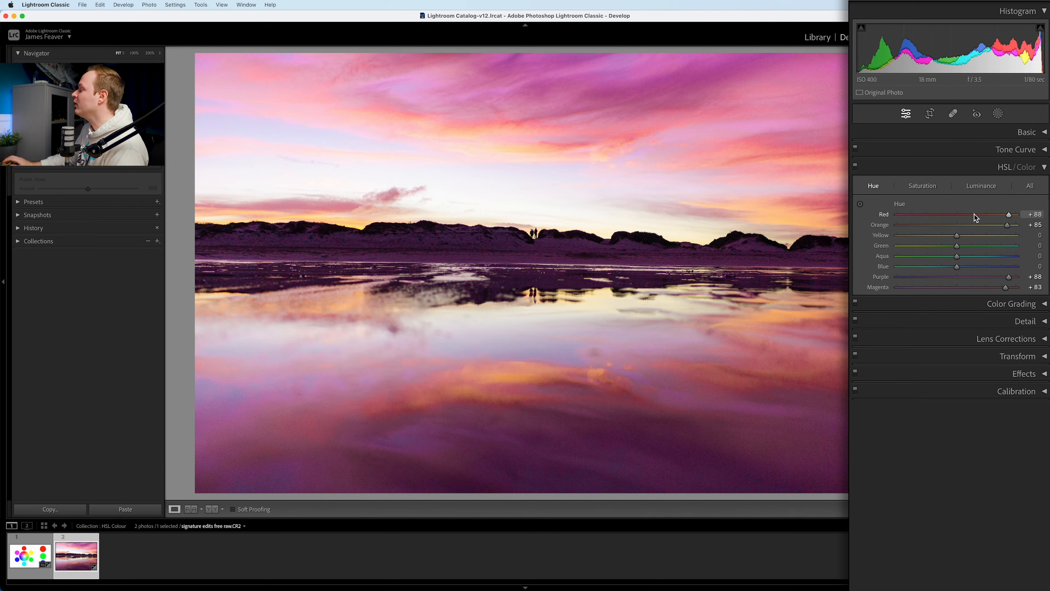
Set the sunset photo's saturation to −75 for blue and −59 for aqua, and compare it with the HSL adjustments off and on
click(928, 187)
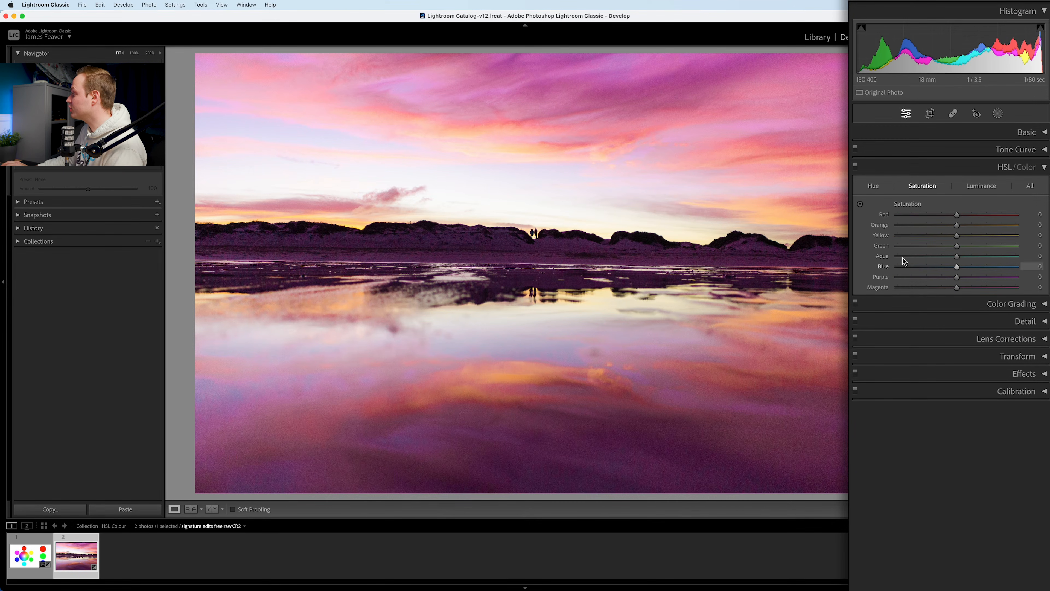
drag(958, 267, 913, 267)
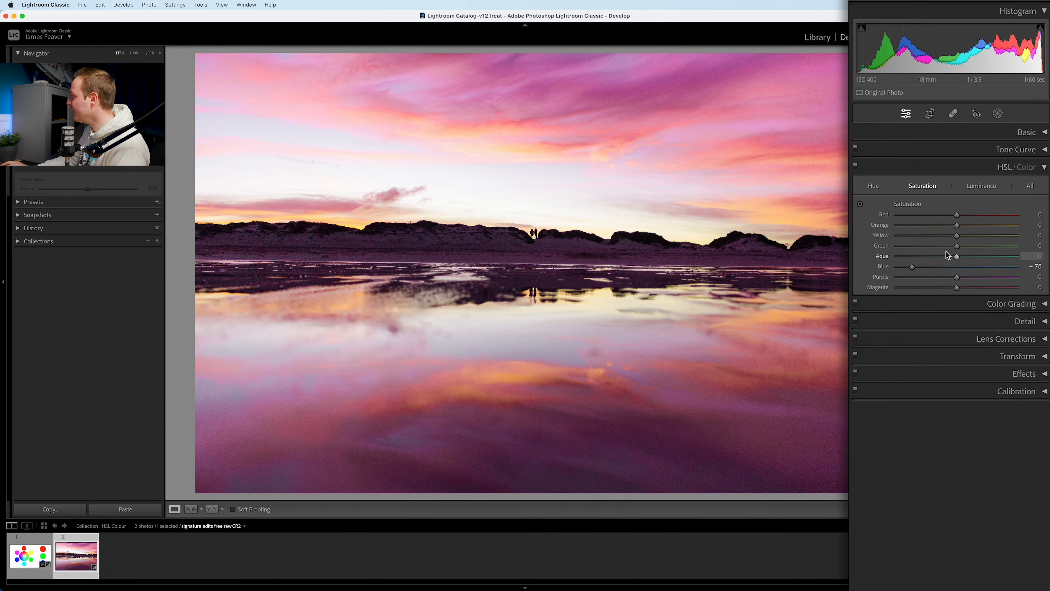
drag(957, 256, 917, 254)
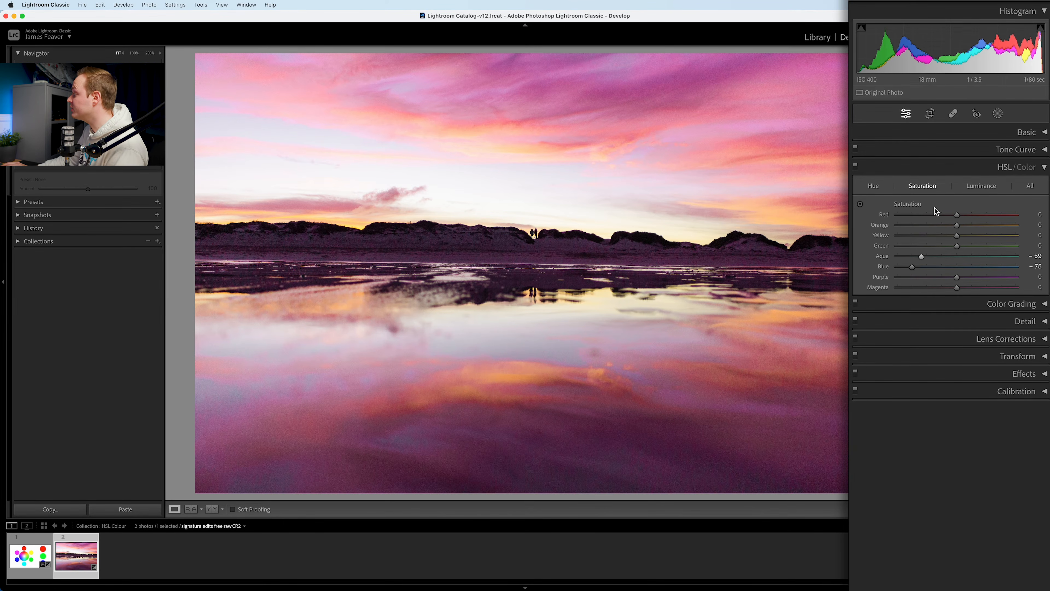
click(856, 167)
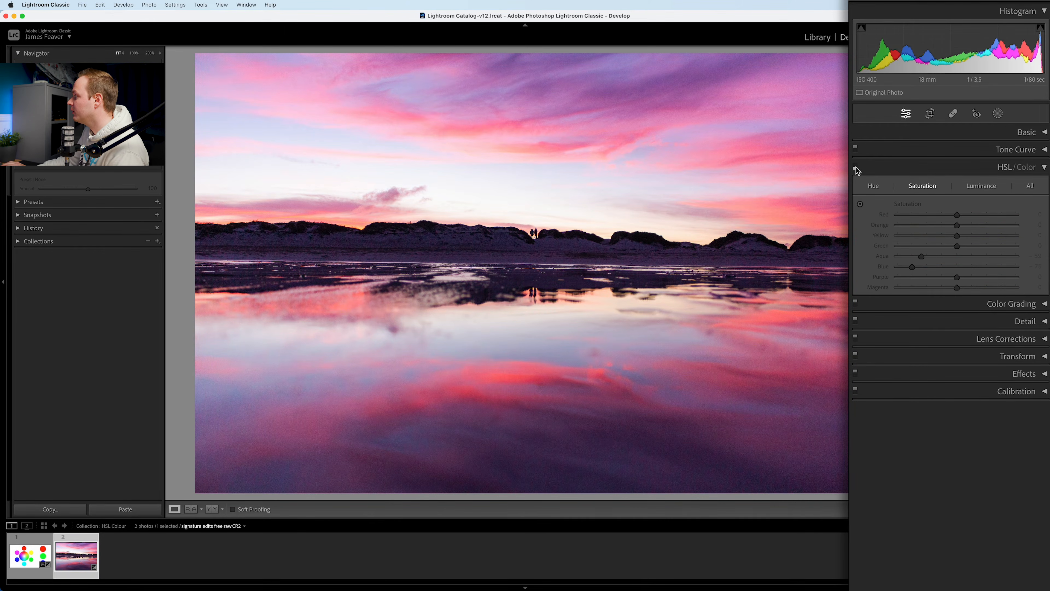
click(855, 167)
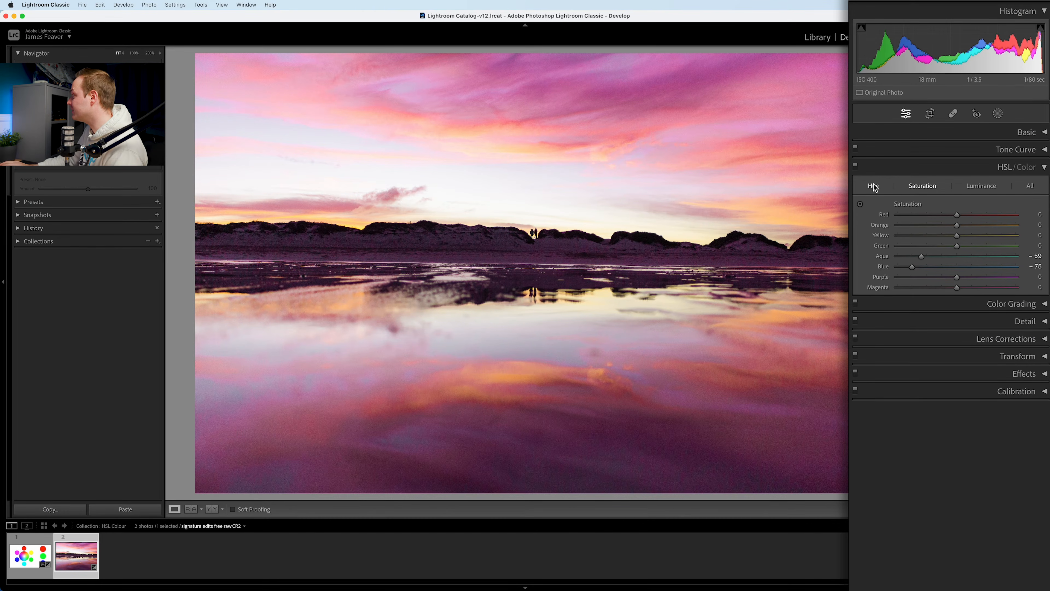
Use the targeted adjustment tool on the pink-purple clouds to lower the magenta saturation to −85
click(861, 205)
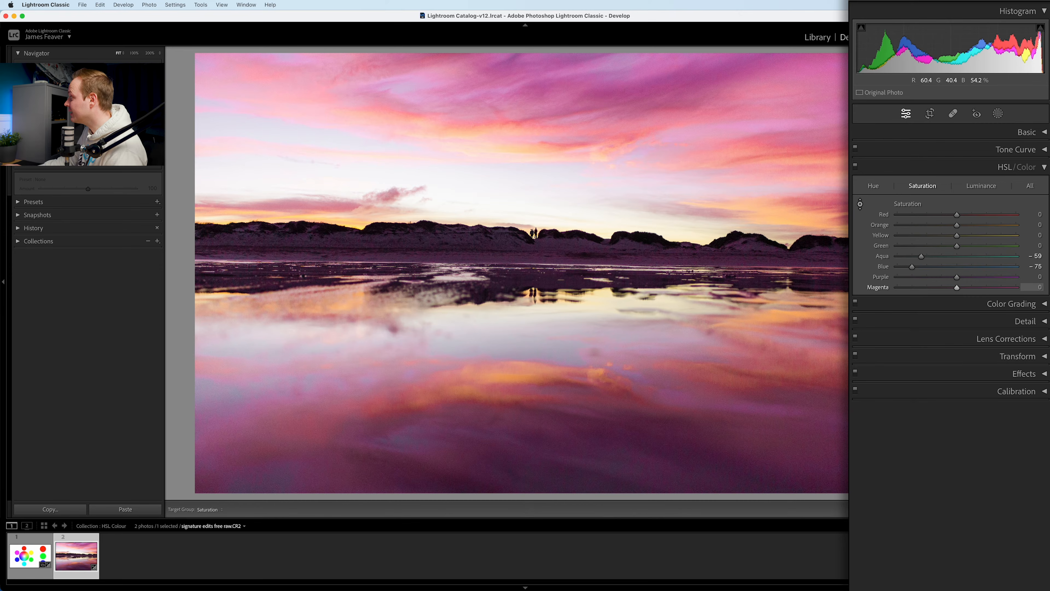
mouse_move(536, 102)
mouse_down()
mouse_move(536, 173)
mouse_move(536, 96)
mouse_up()
drag(600, 27, 600, 97)
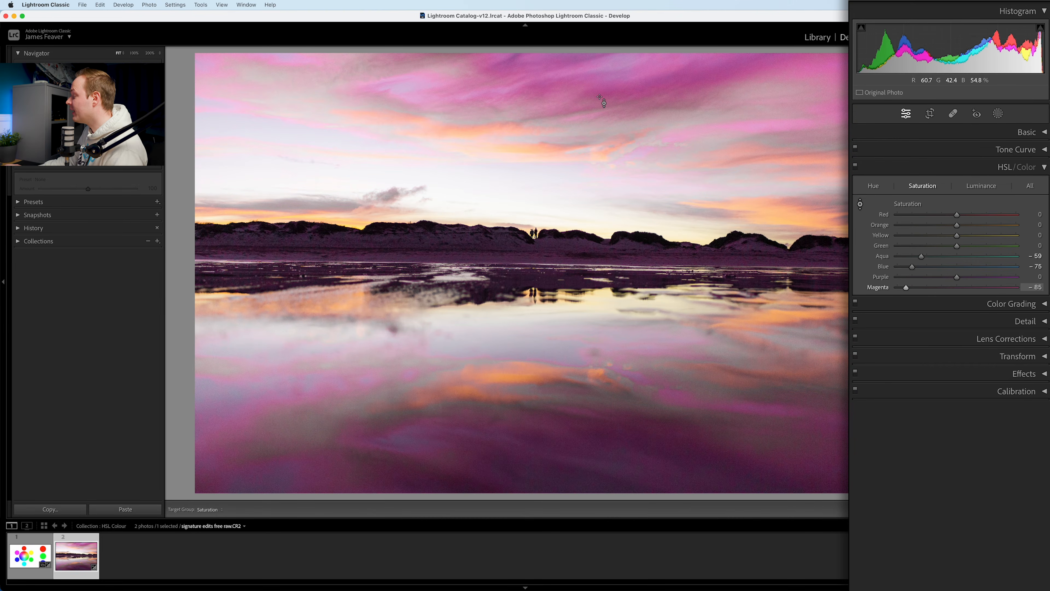
Reset the sunset photo's magenta saturation to 0 and bring up its hue adjustments
double_click(906, 287)
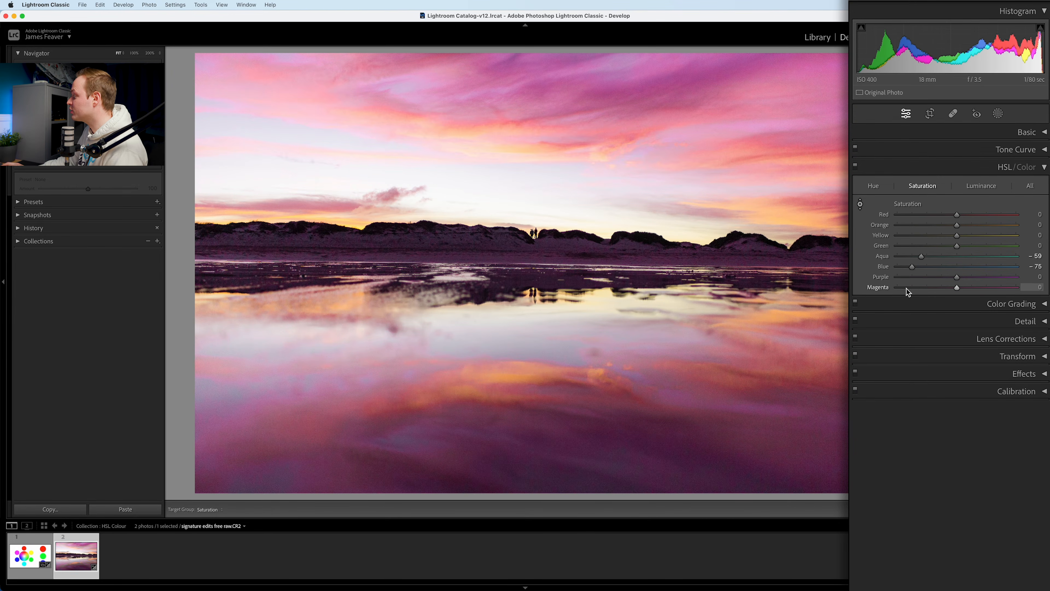
click(874, 187)
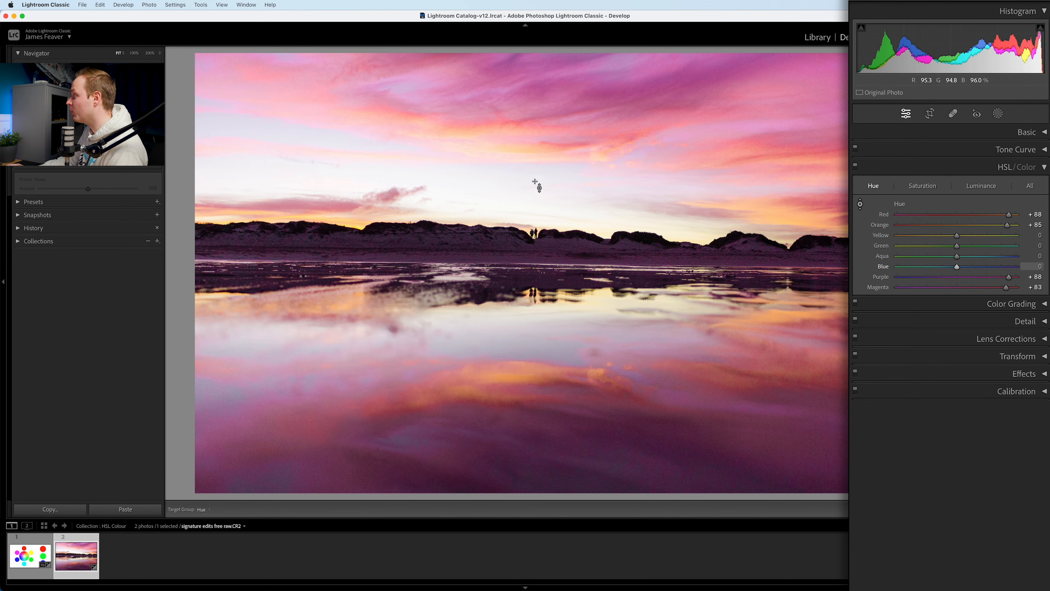
Try targeted hue shifts on the pale sky, to blue −71 and purple +37, and to blue +23 and purple +100
key(Down)
key(Down)
key(Down)
key(Down)
key(Down)
key(Down)
key(Down)
key(Down)
key(Down)
key(Down)
key(Down)
key(Down)
key(Down)
key(Down)
key(Down)
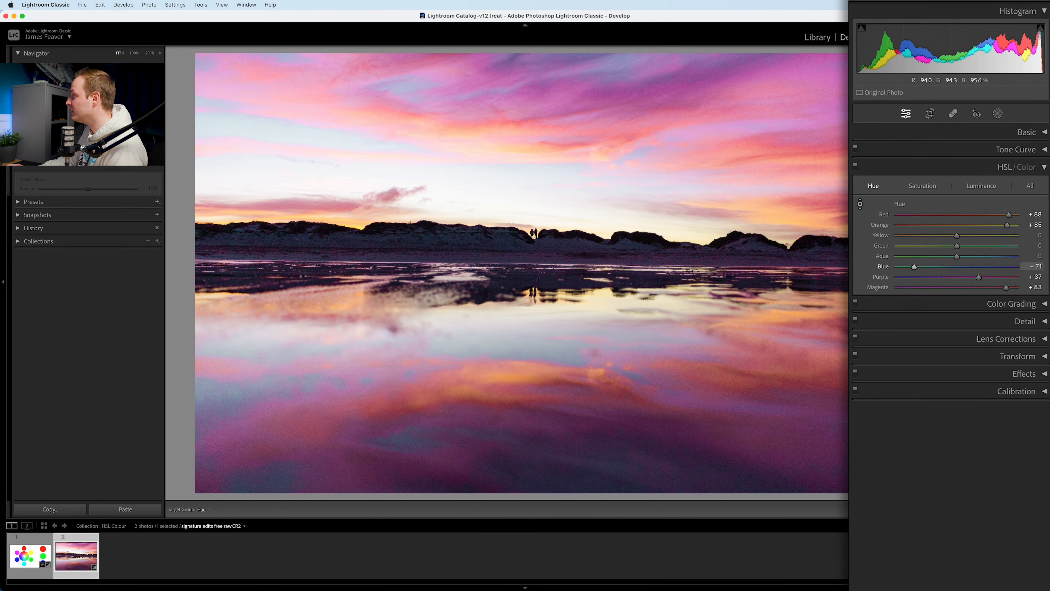
key(Up)
key(Up)
key(Up)
key(Up)
key(Up)
key(Up)
key(Up)
key(Up)
key(Up)
key(Up)
key(Up)
key(Up)
key(Up)
key(Up)
key(Up)
key(Up)
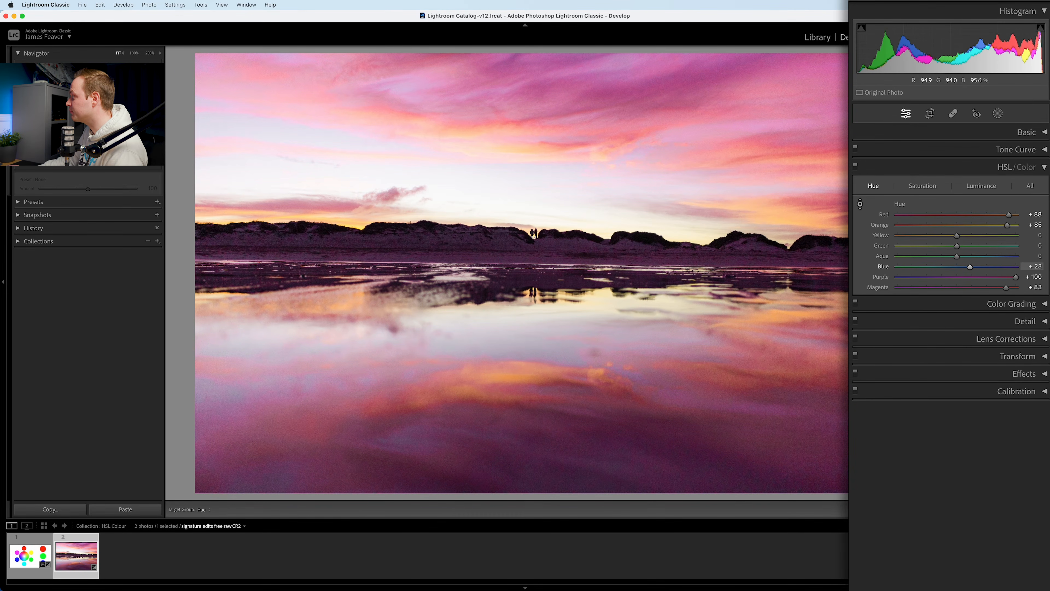
Use the targeted adjustment tool on the pale sky to set the hue of blue to −71 and purple to −8
key(Down)
key(Down)
key(Down)
key(Down)
key(Down)
key(Down)
key(Down)
key(Down)
key(Down)
key(Down)
key(Down)
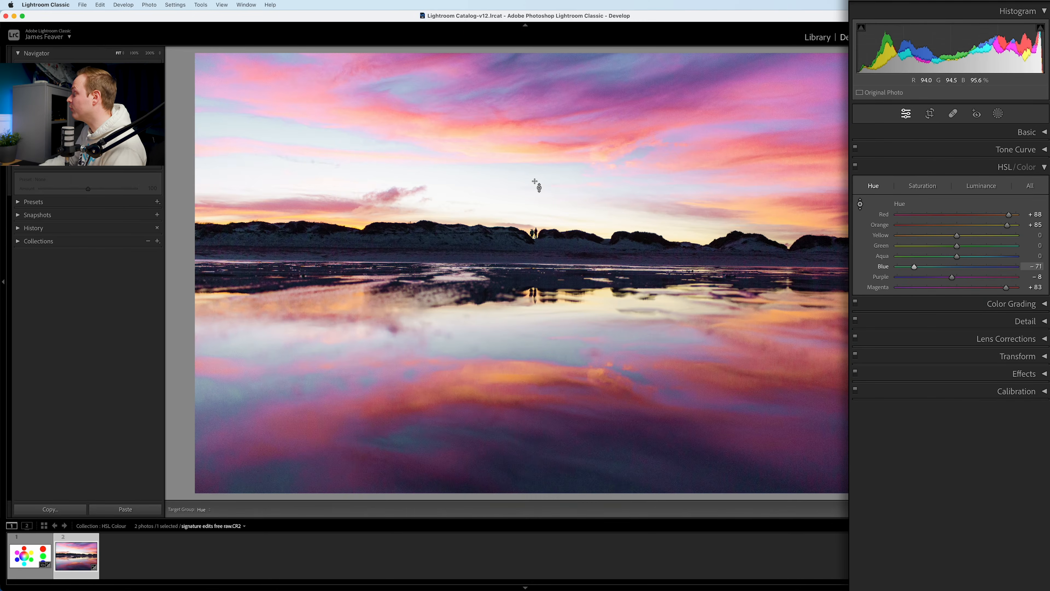
drag(677, 183, 678, 174)
click(860, 203)
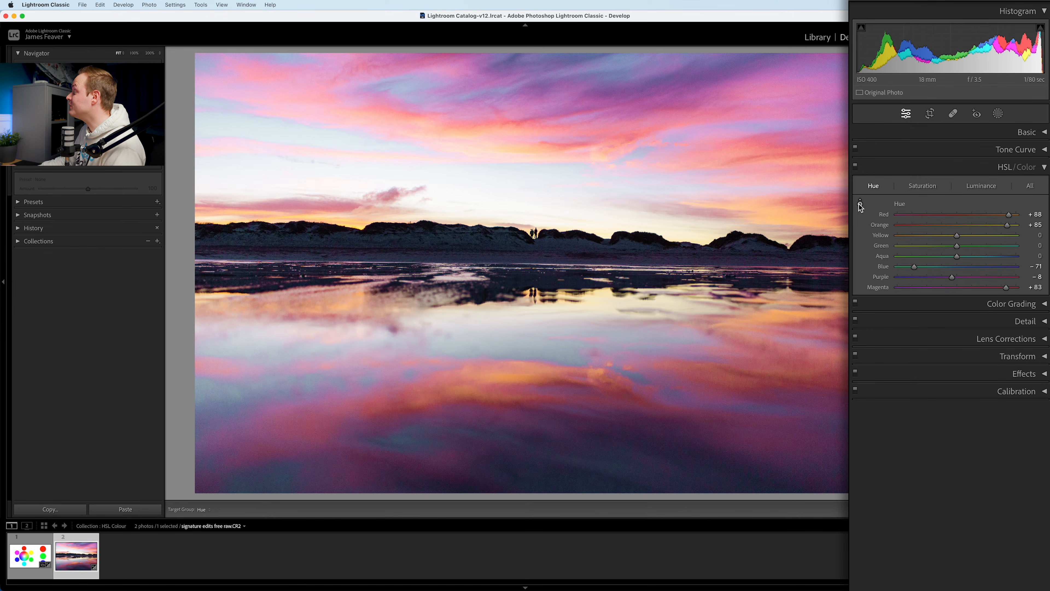
Inspect the recoloured sky and dunes at 100% zoom, and compare the whole photo with the HSL adjustments off and on
click(535, 216)
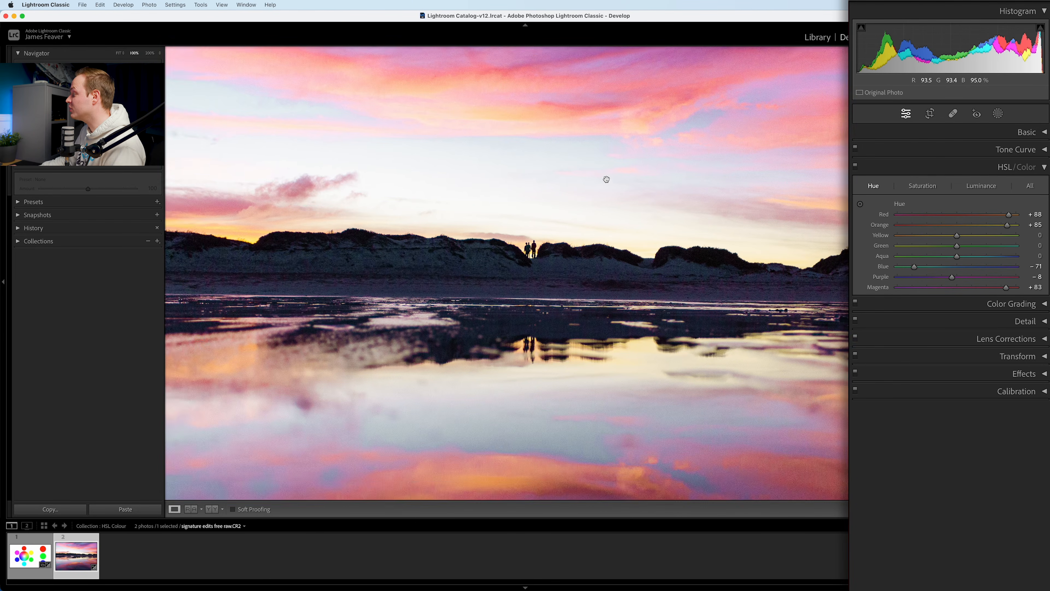
drag(605, 178, 571, 227)
click(519, 164)
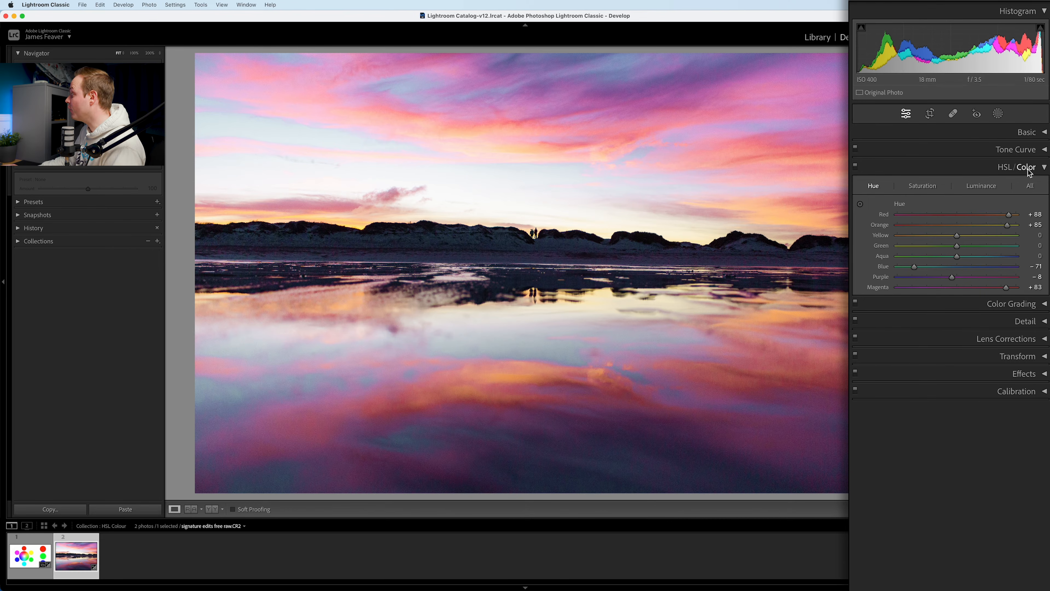
click(1044, 168)
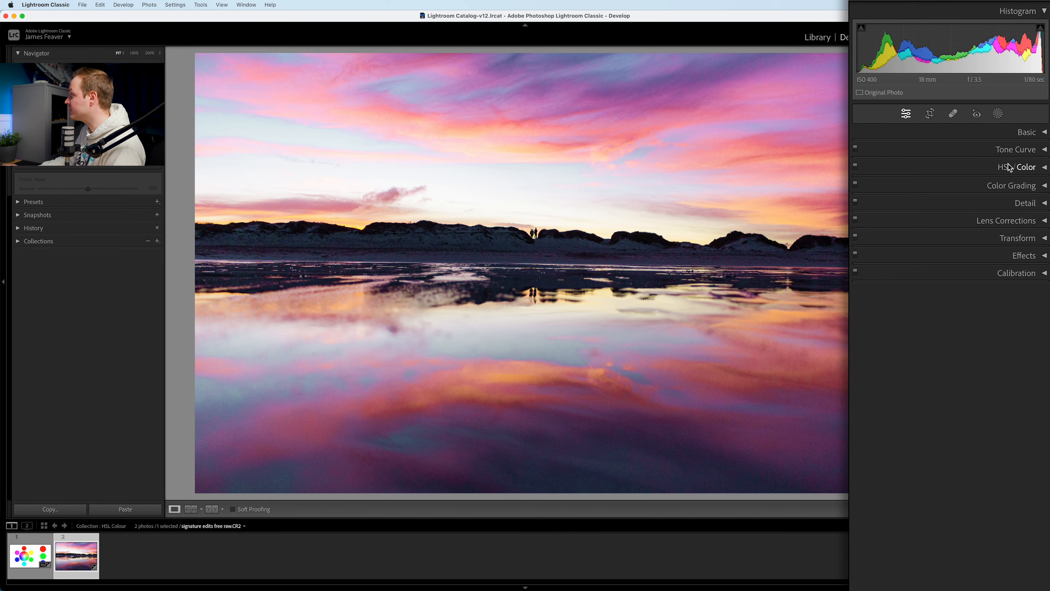
click(855, 167)
click(855, 167)
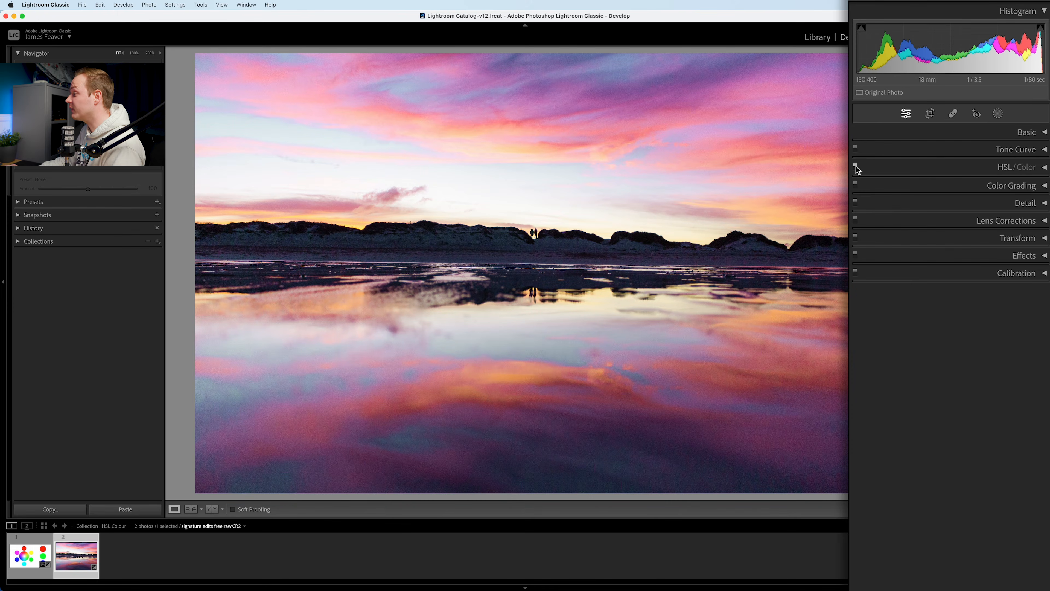